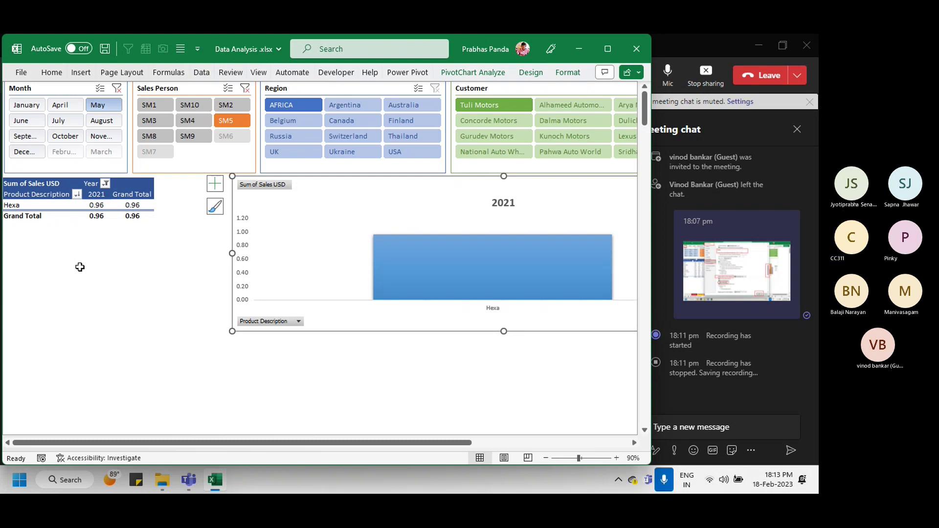
# - Maximize the Excel workbook window so it covers the meeting chat
pyautogui.click(608, 50)
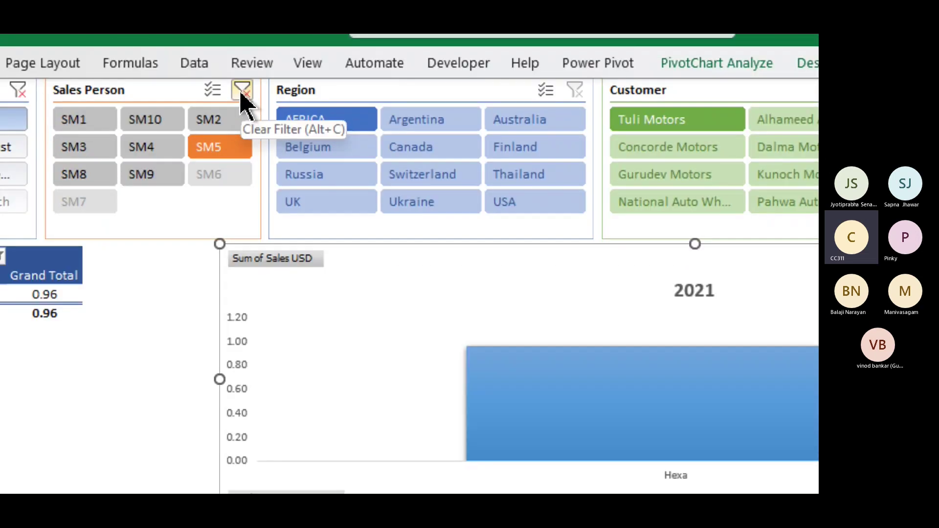
# - Clear the Sales Person and Month slicer filters and the chart's Year filter
pyautogui.click(243, 93)
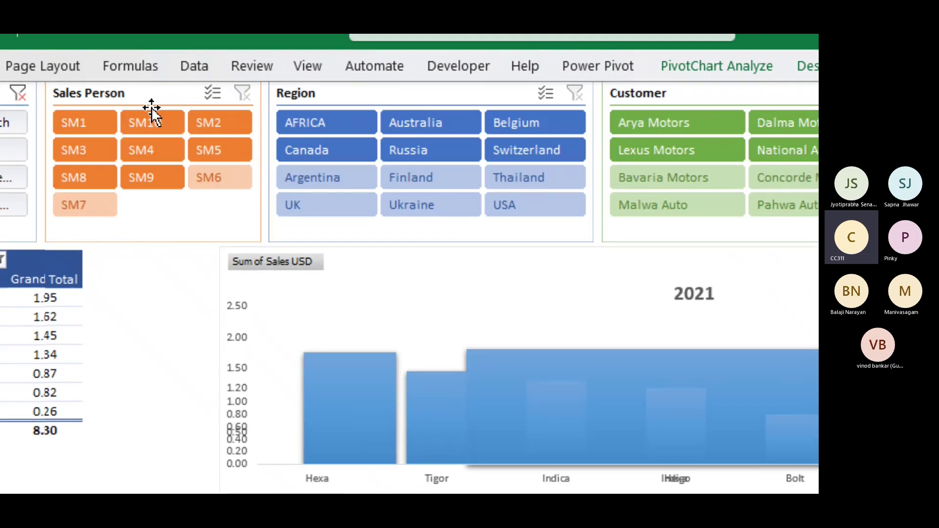
pyautogui.click(98, 100)
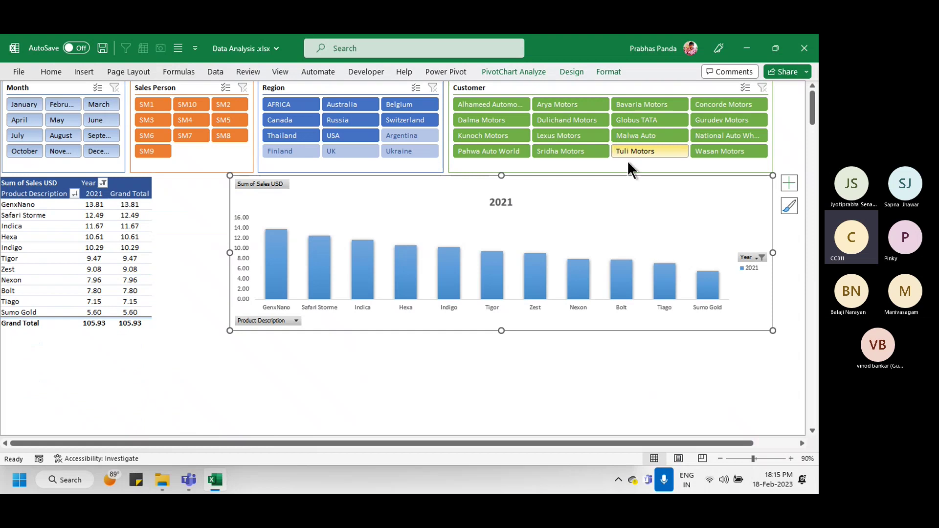
pyautogui.click(757, 258)
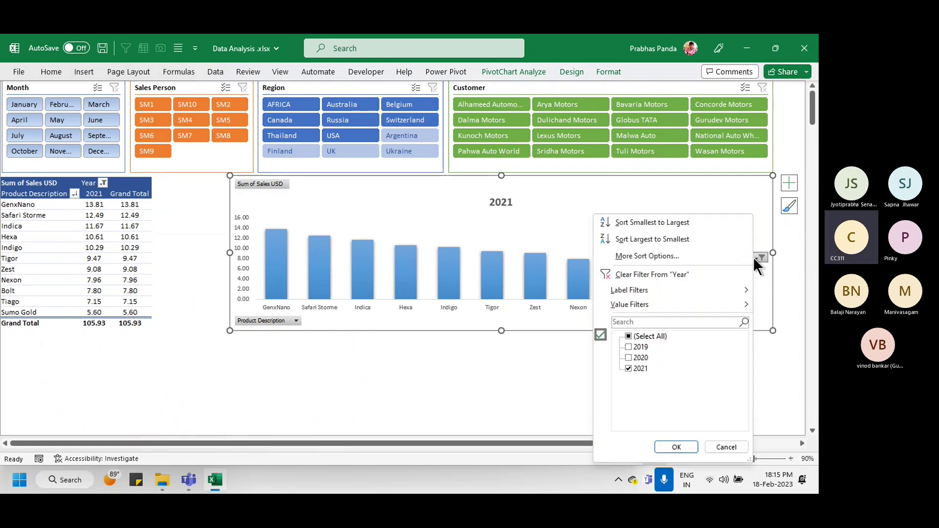
pyautogui.click(661, 274)
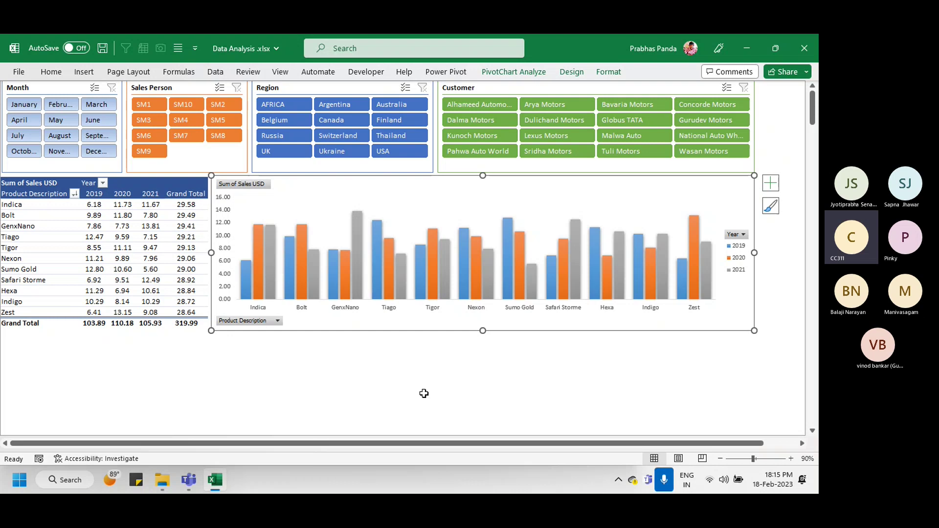
# - Turn on Gridlines, Headings and Formula Bar in the View settings
pyautogui.click(122, 356)
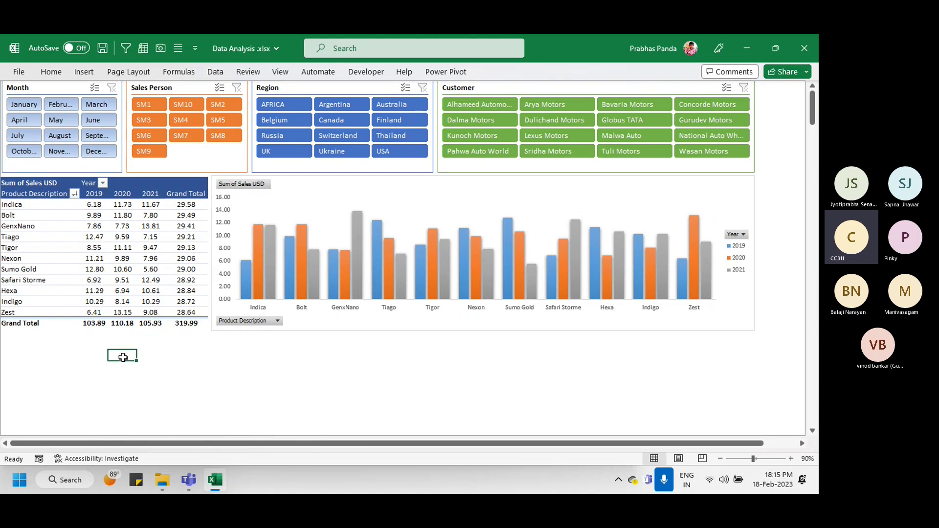
pyautogui.click(282, 71)
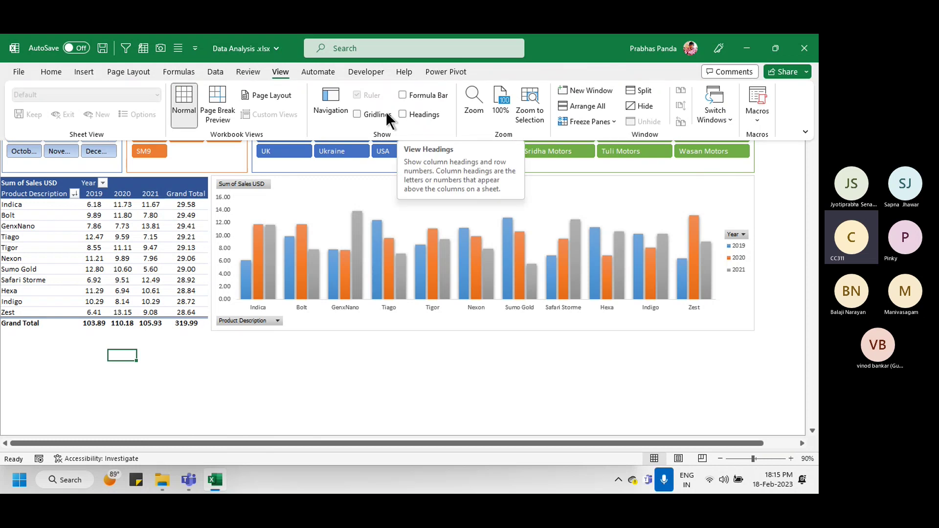
pyautogui.click(360, 115)
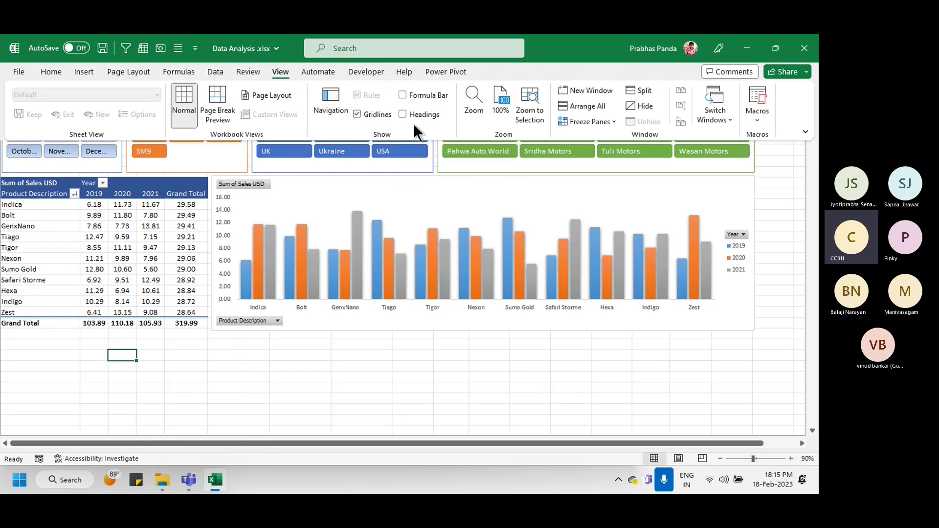
pyautogui.click(423, 117)
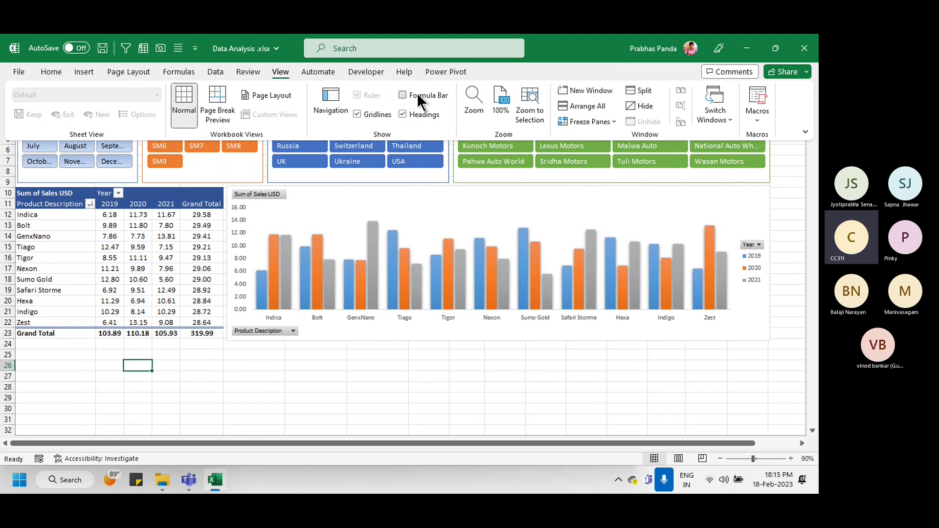
pyautogui.click(416, 94)
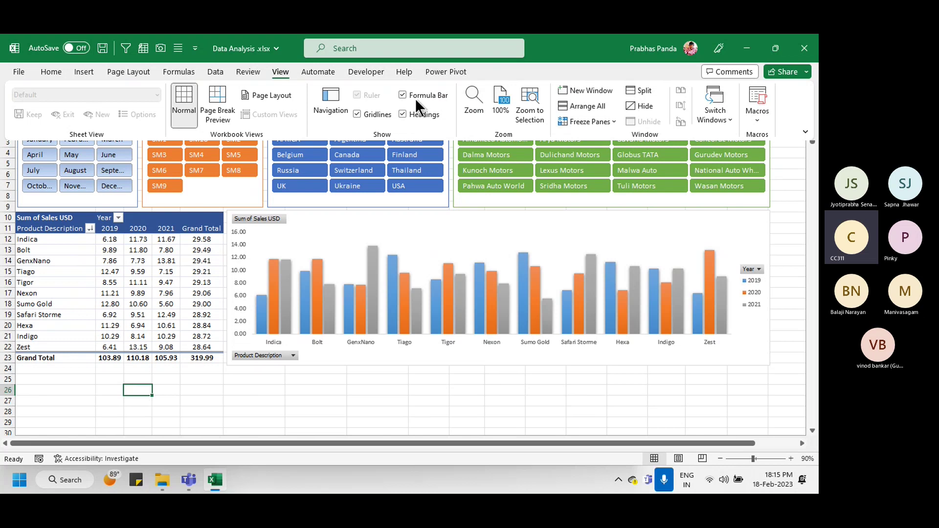
pyautogui.click(224, 383)
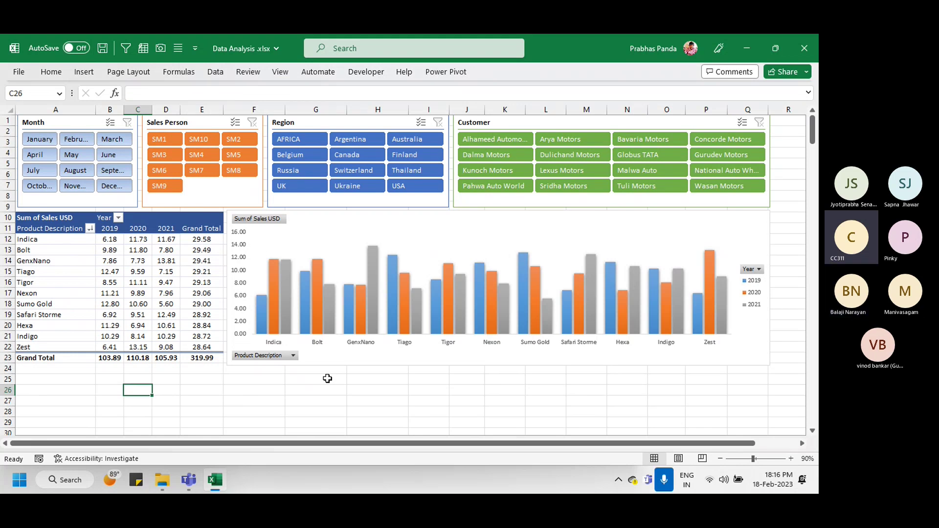
# - Enable Show sheet tabs in Excel Options' Advanced workbook display settings
pyautogui.click(18, 73)
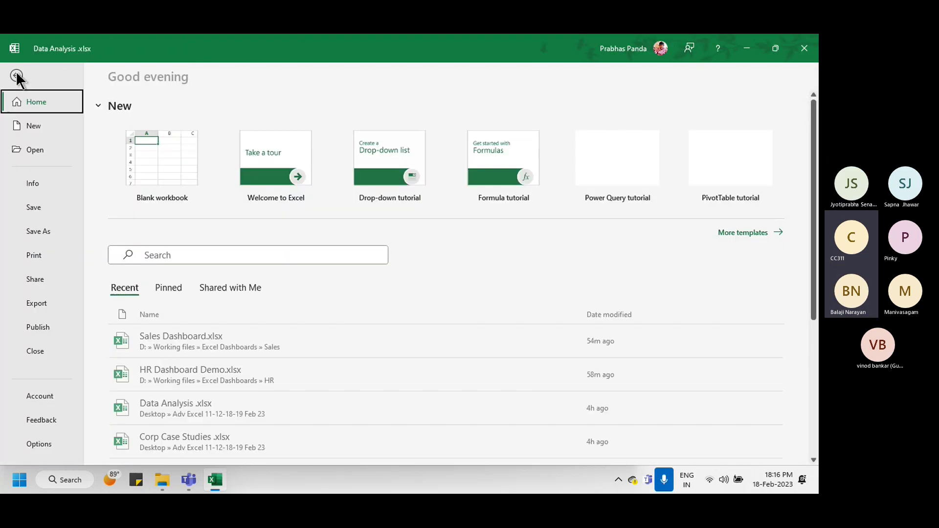
pyautogui.click(42, 445)
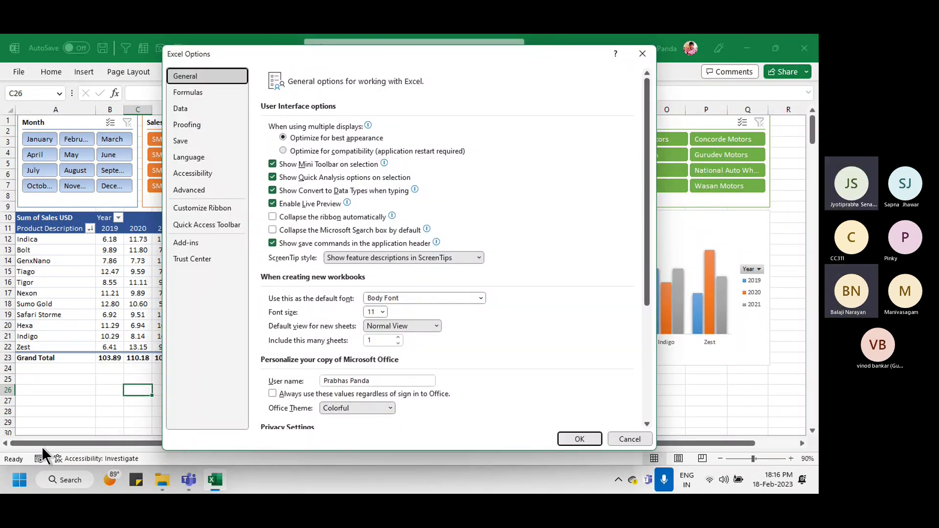
pyautogui.click(182, 187)
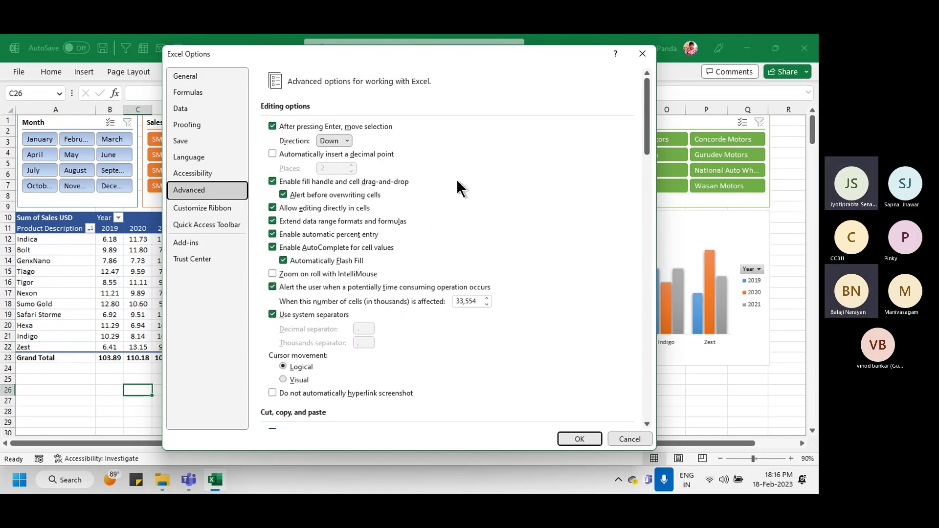
pyautogui.moveTo(646, 112); pyautogui.dragTo(651, 250)
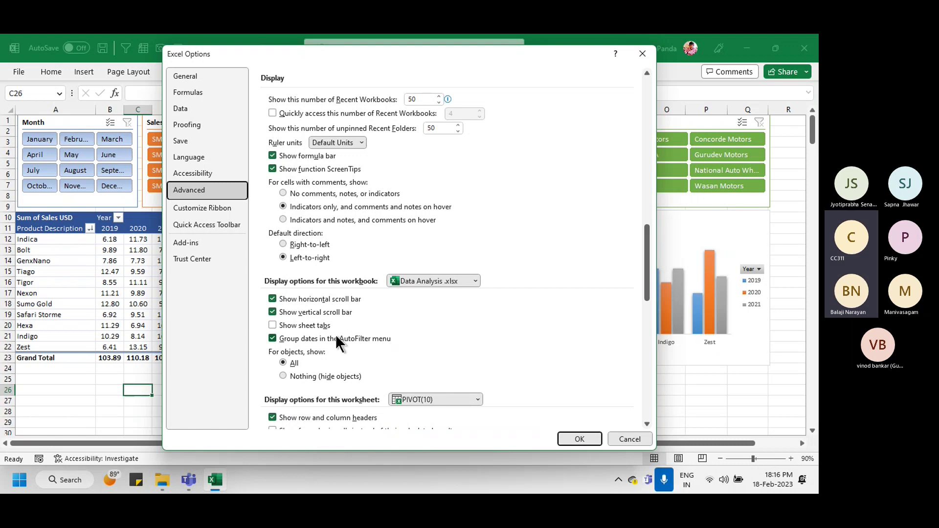
pyautogui.click(304, 326)
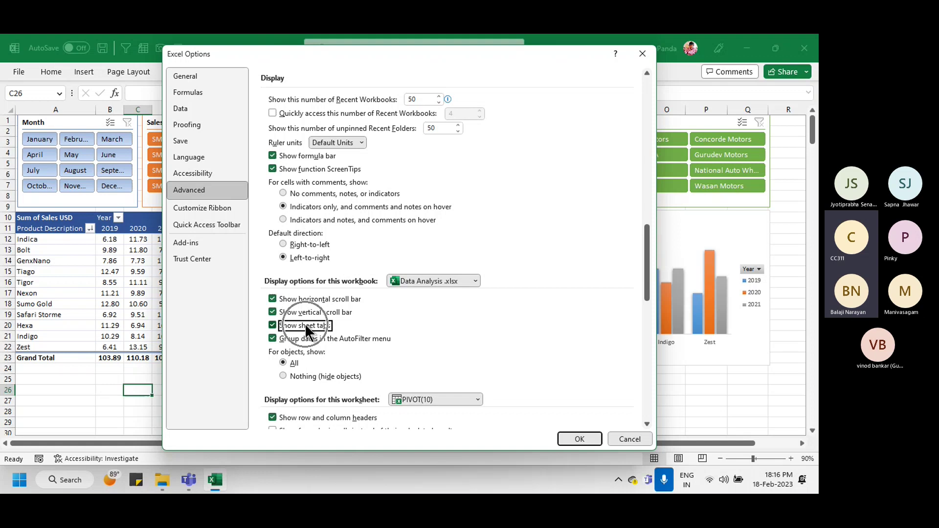
pyautogui.click(588, 435)
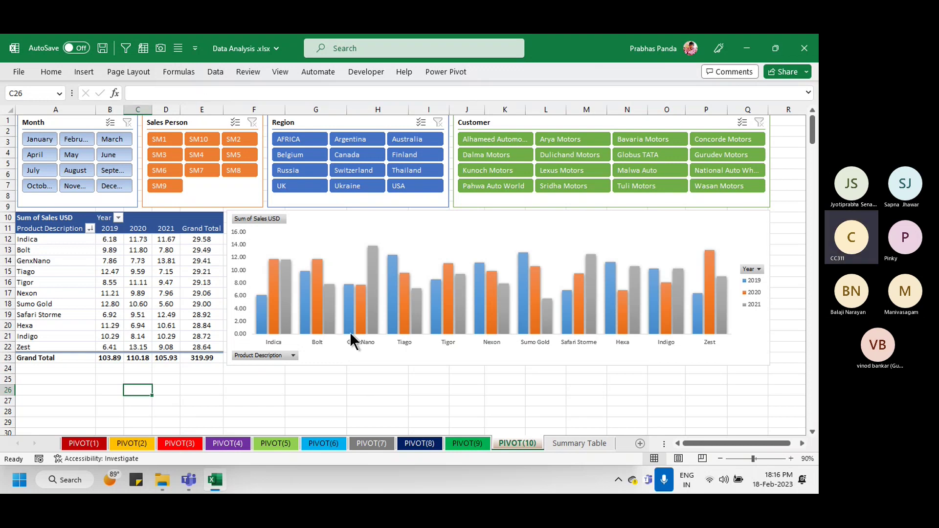
# - Save the workbook with Ctrl+S, close Excel, and stop the Teams meeting recording
pyautogui.click(297, 389)
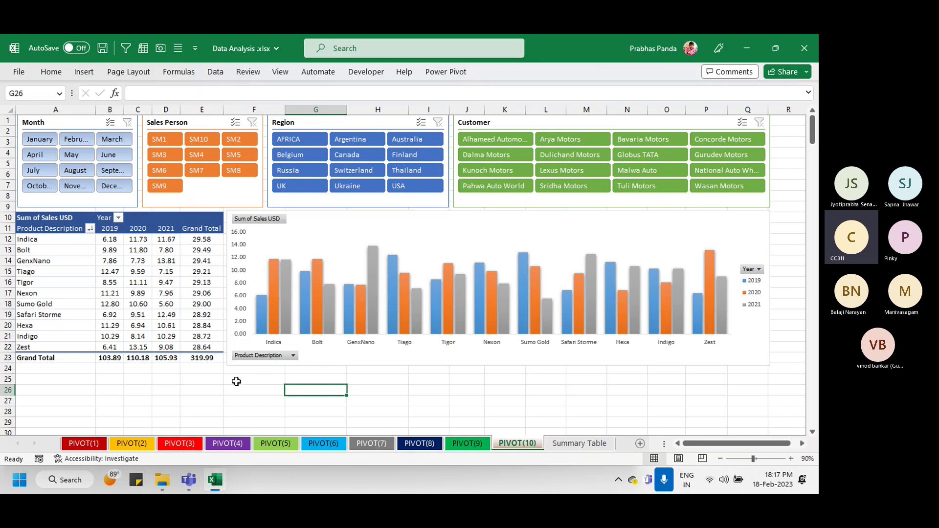
pyautogui.hotkey('ctrl', 's')
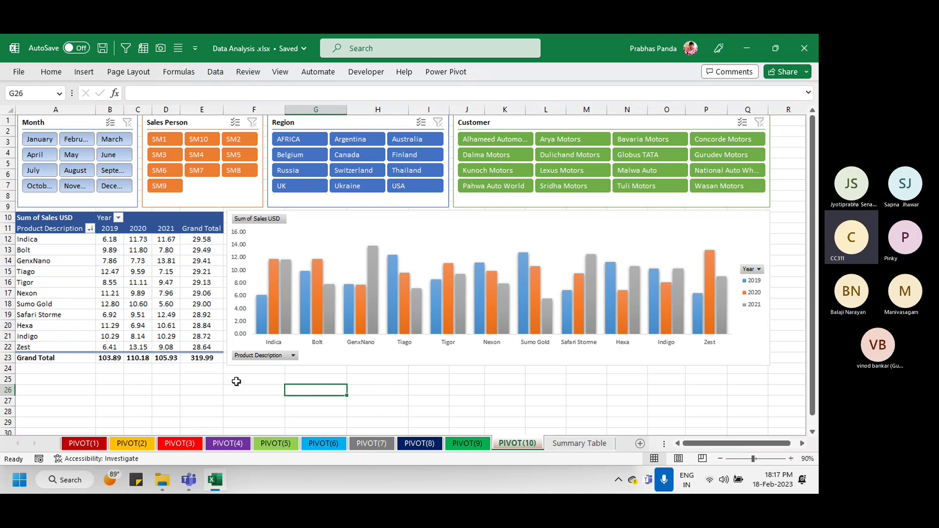
pyautogui.click(804, 48)
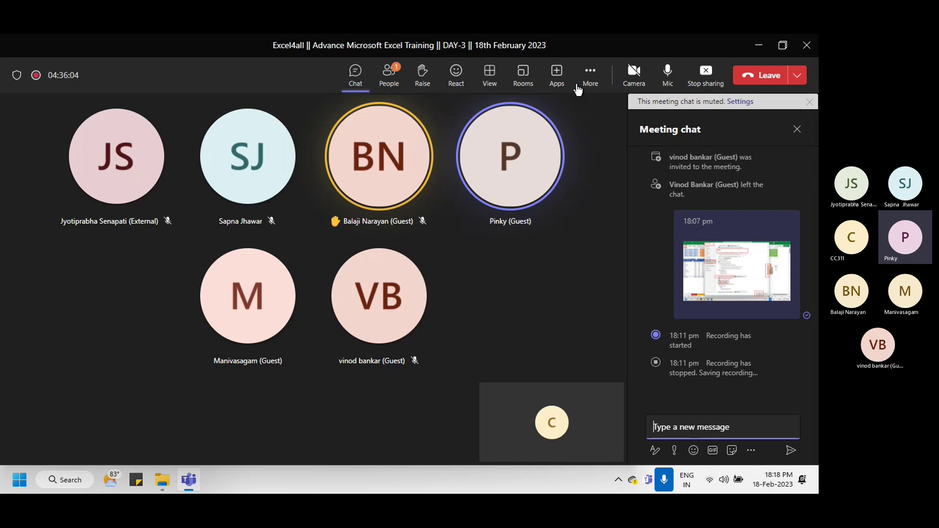
pyautogui.click(589, 78)
pyautogui.moveTo(642, 107)
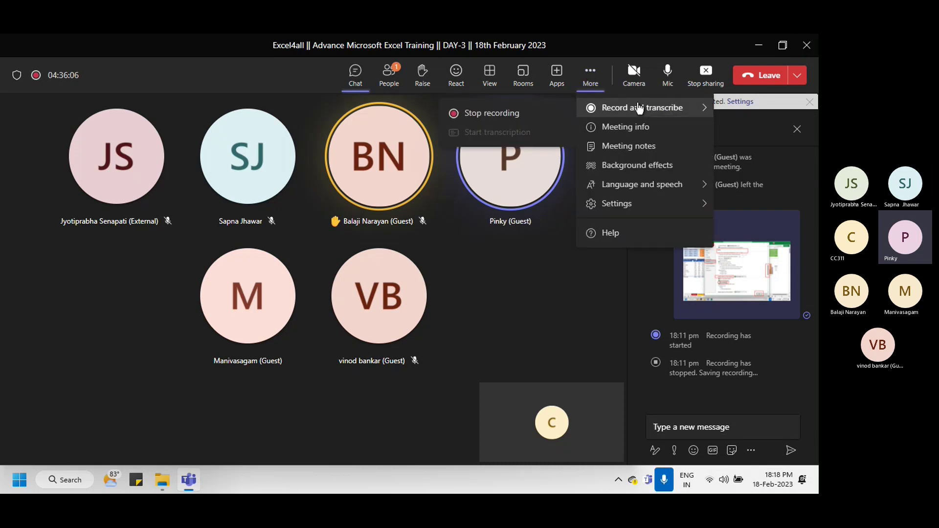
pyautogui.click(521, 119)
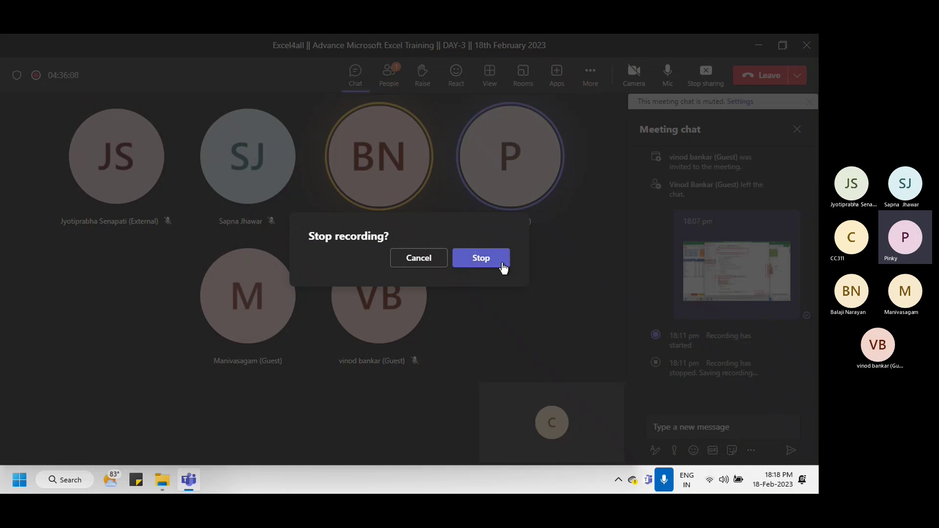